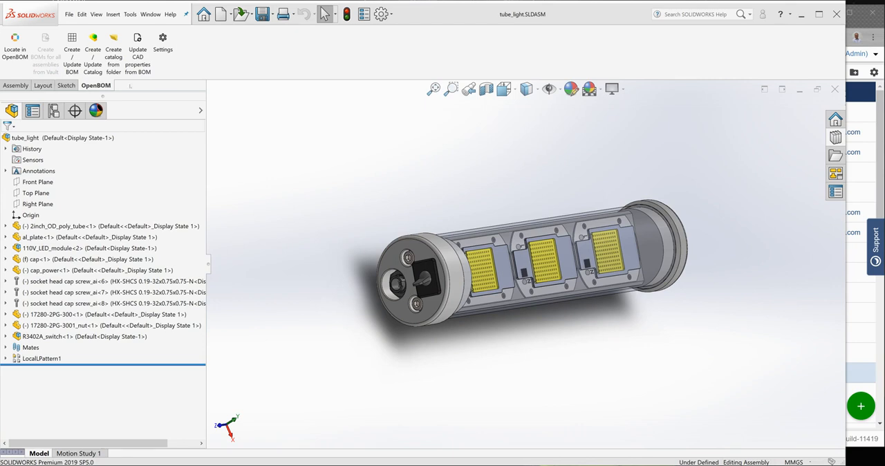
# Review the properties in the Tube_Light BOM template in the OpenBOM settings, then save the template and accept the configuration
pyautogui.click(164, 43)
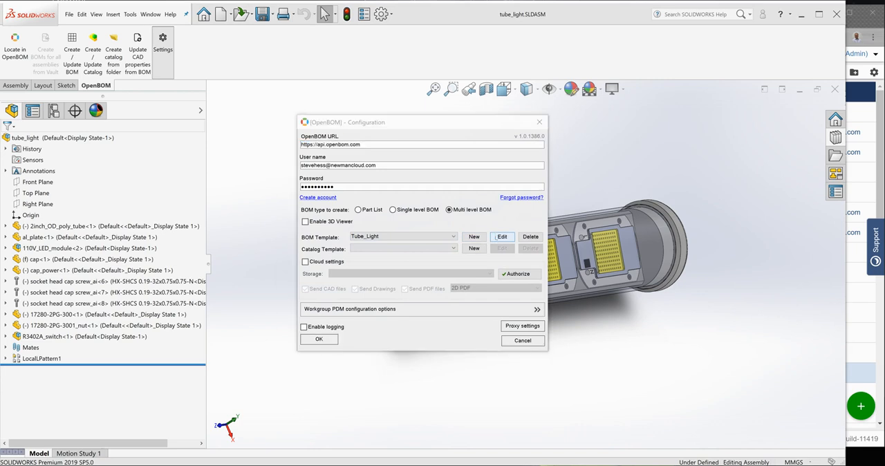
pyautogui.click(495, 236)
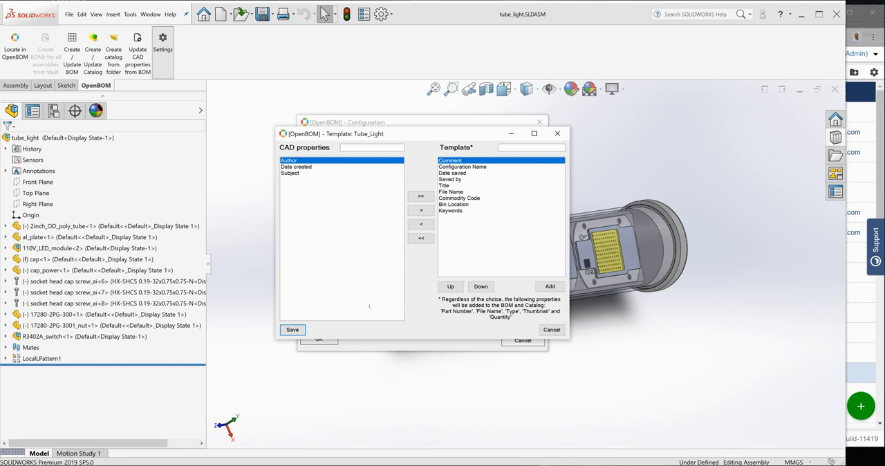
pyautogui.click(292, 329)
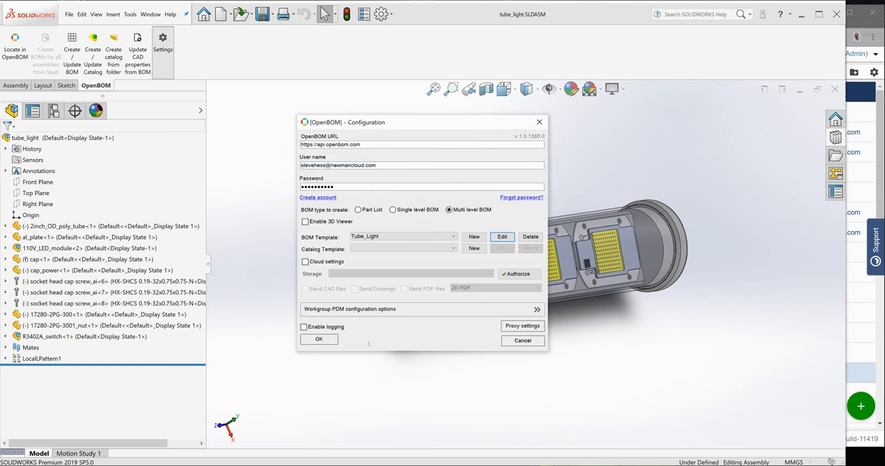
pyautogui.click(319, 339)
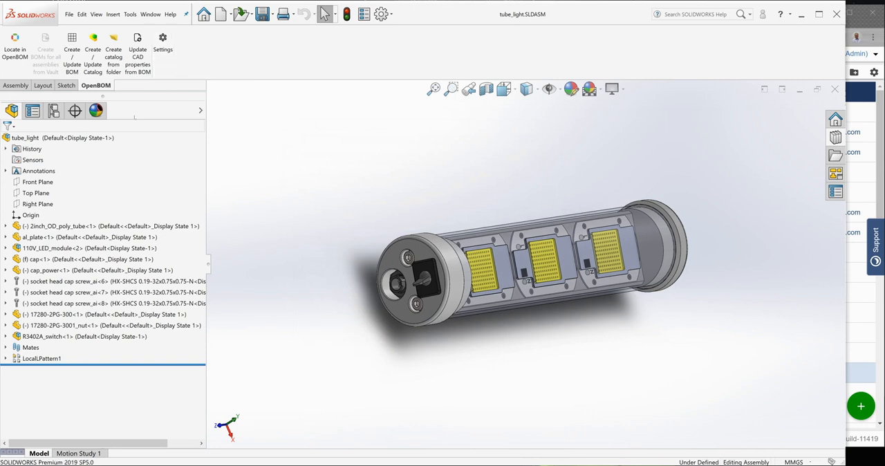
# Generate the multi-level BOM from the tube_light assembly and open tube_light-ML-3 in the browser
pyautogui.click(72, 53)
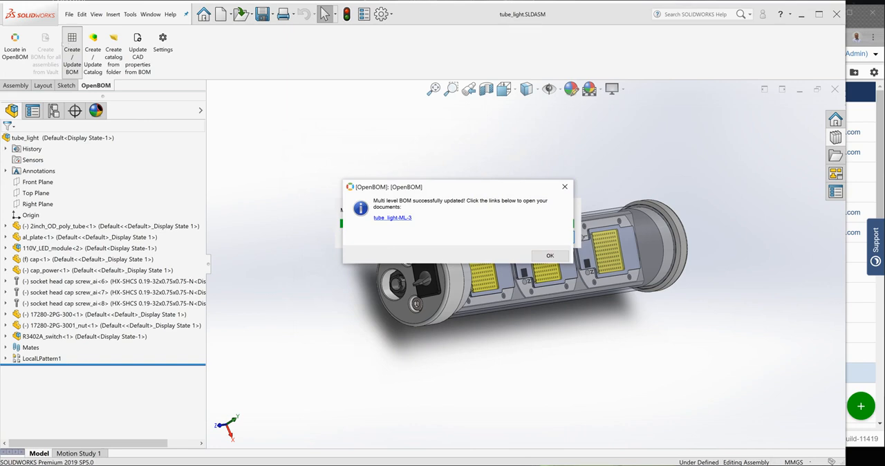
pyautogui.click(391, 217)
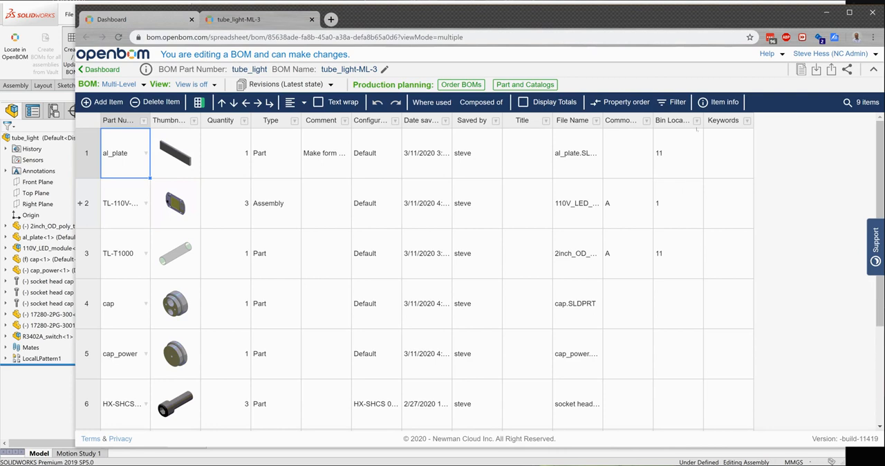
# Widen the Commodity Code and Bin Location columns, and set al_plate's Commodity Code to S and Keywords to Sheetmatal
pyautogui.doubleClick(703, 120)
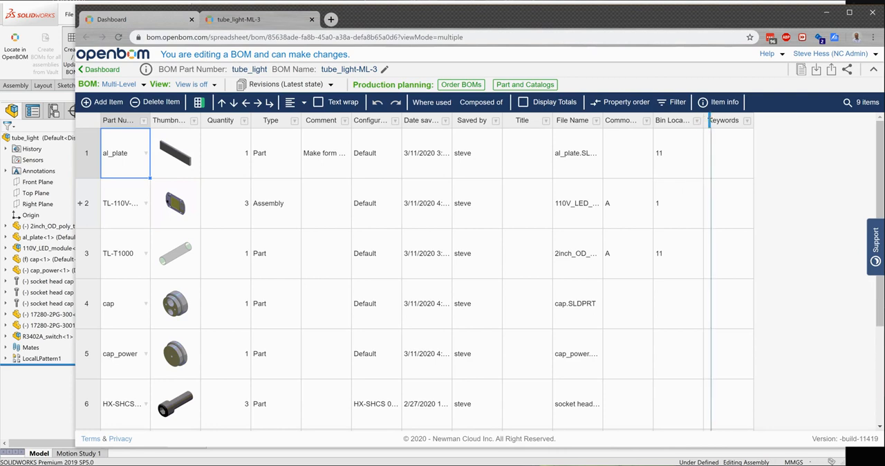
pyautogui.moveTo(653, 121); pyautogui.dragTo(676, 122)
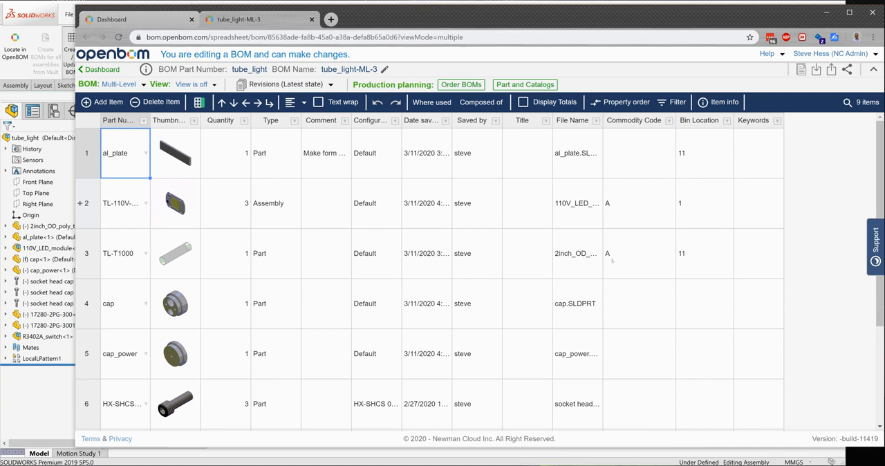
pyautogui.click(632, 166)
pyautogui.write('S')
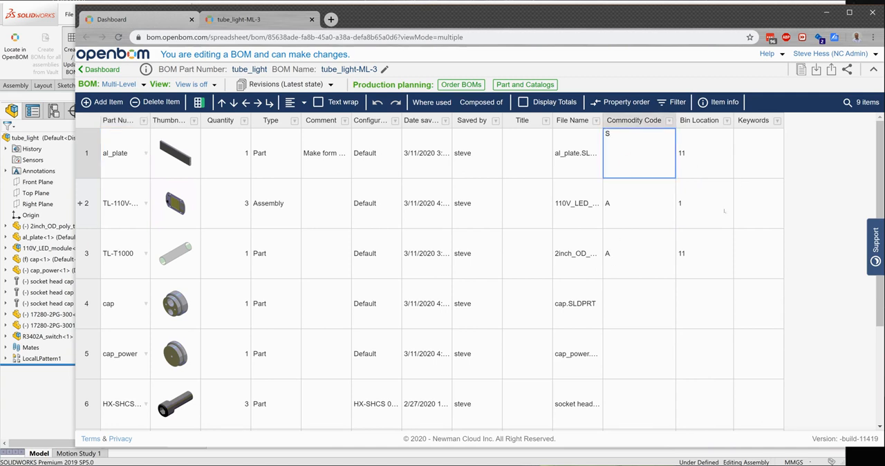
pyautogui.click(748, 164)
pyautogui.write('Shee')
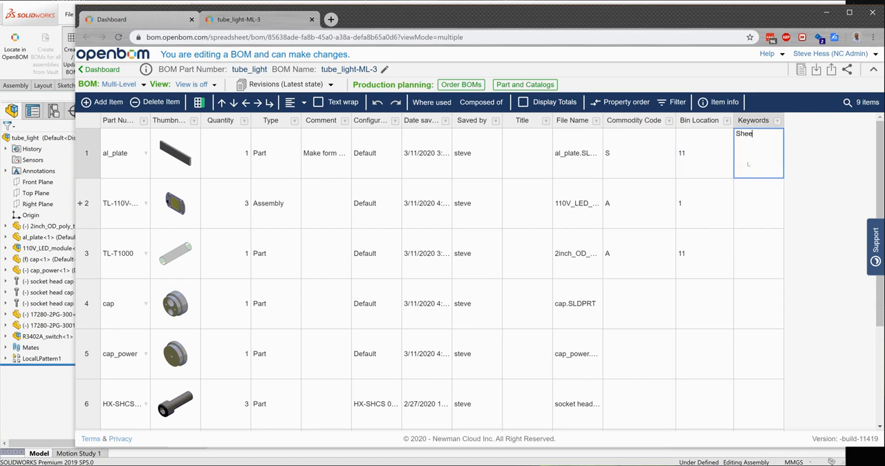
pyautogui.write('tmatal')
pyautogui.press('Return')
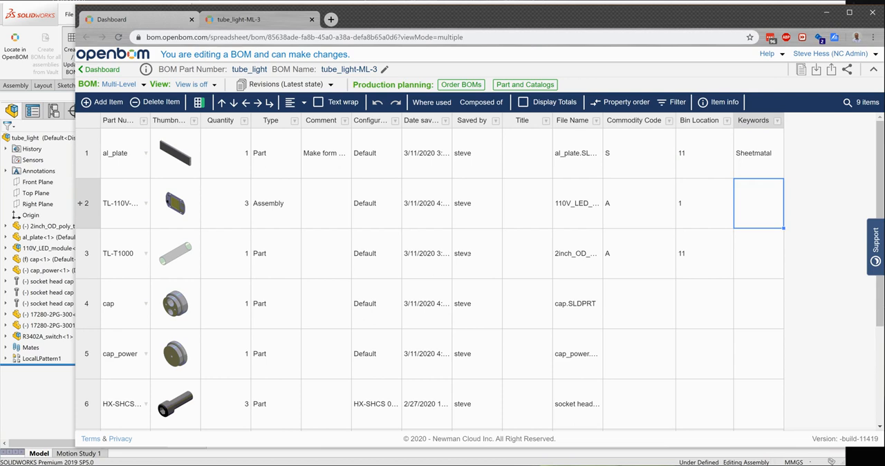
# For part TL-T1000, enter Platics as the Keywords and set the Bin Location to 23
pyautogui.click(752, 258)
pyautogui.write('Platics')
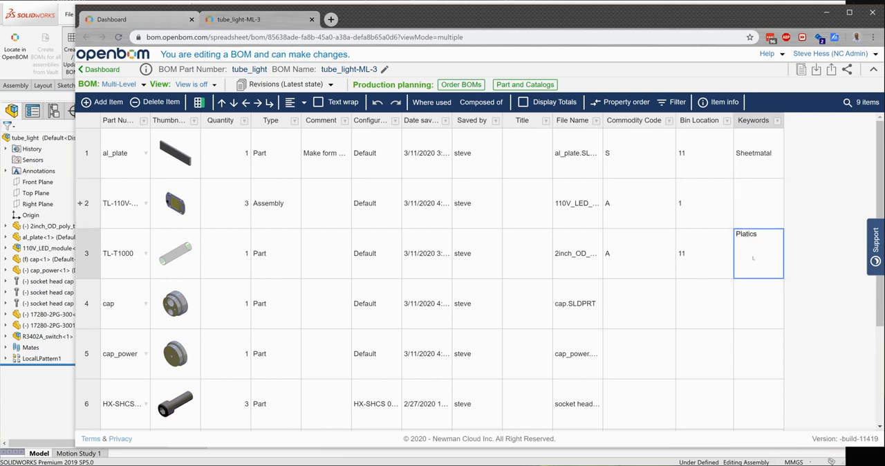
pyautogui.hotkey('shift', 'Tab')
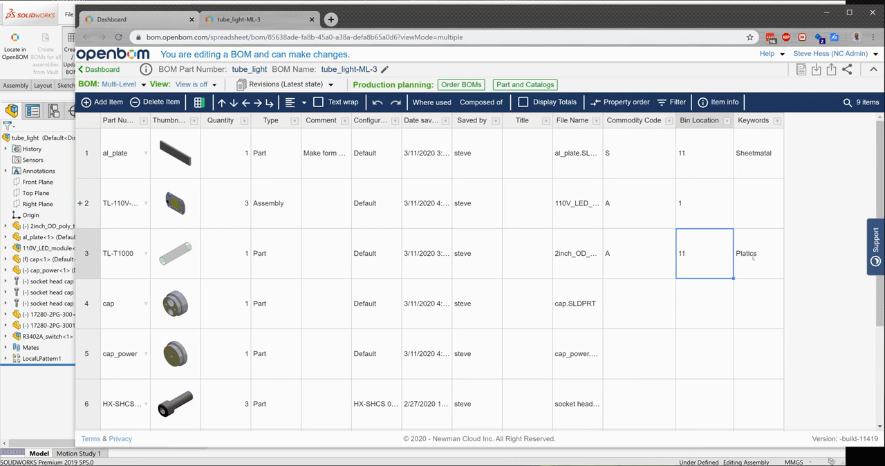
pyautogui.write('23')
pyautogui.press('Return')
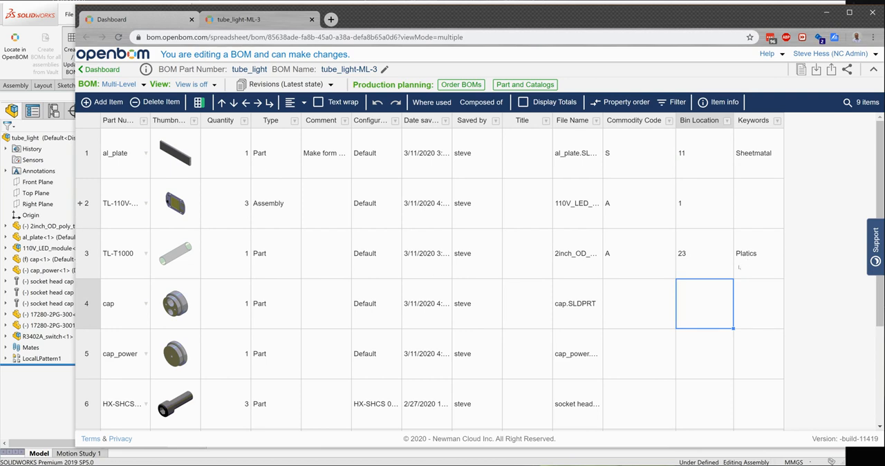
# Set TL-T1000's Commodity Code to P and enter Plastic Tube as its Comment
pyautogui.click(640, 261)
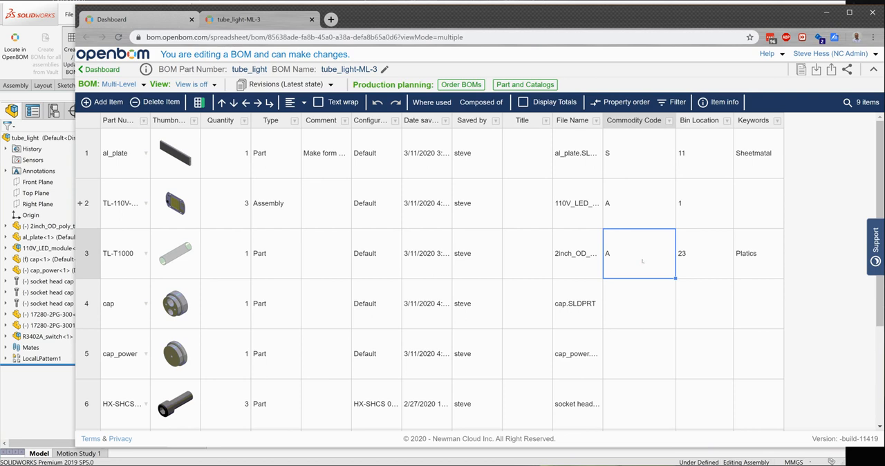
pyautogui.write('P')
pyautogui.press('Return')
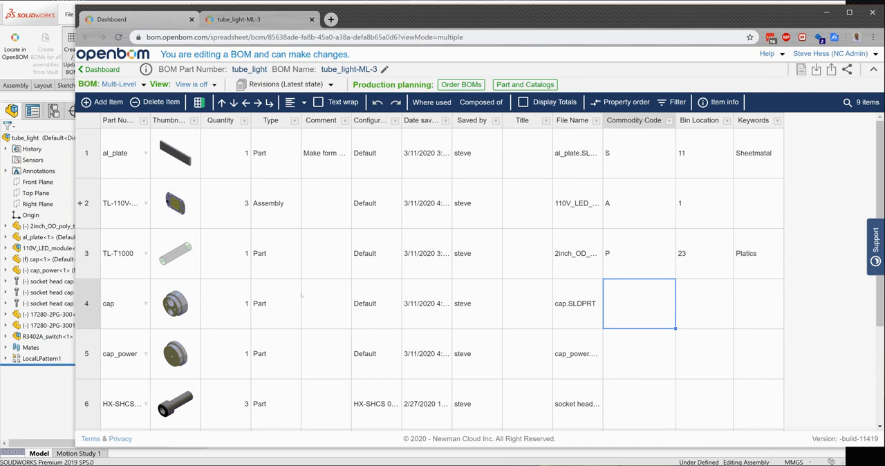
pyautogui.click(322, 249)
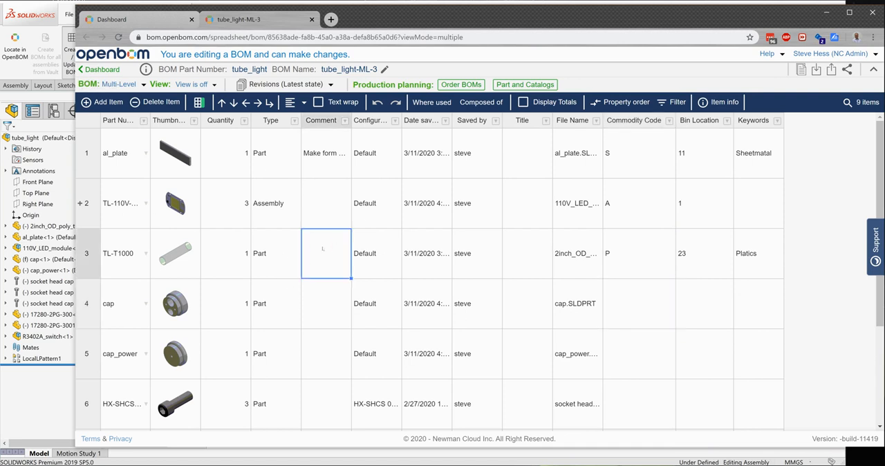
pyautogui.write('Plastic Tube')
pyautogui.press('Return')
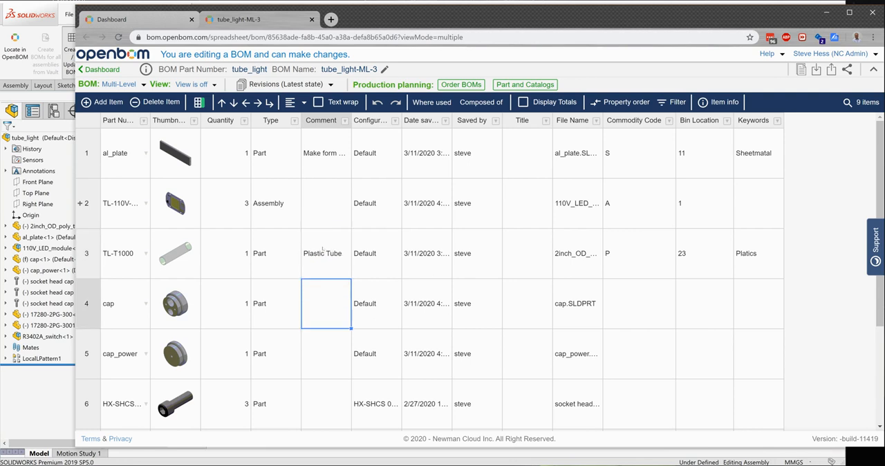
# Correct al_plate's Comment to read "Make from scratch"
pyautogui.click(338, 166)
pyautogui.click(338, 160)
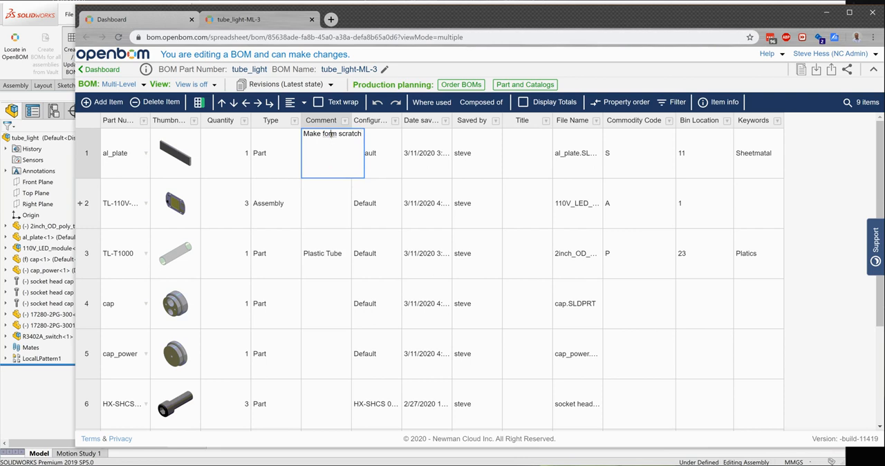
pyautogui.click(332, 136)
pyautogui.click(332, 136)
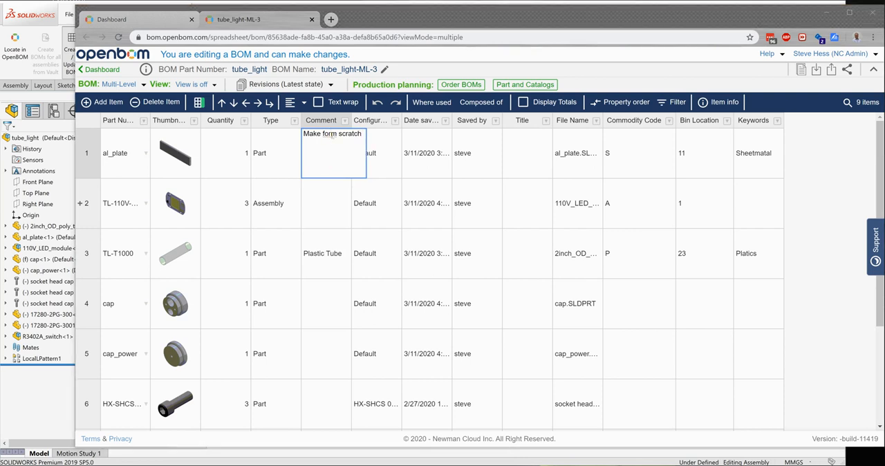
pyautogui.click(332, 134)
pyautogui.press('BackSpace')
pyautogui.press('BackSpace')
pyautogui.press('BackSpace')
pyautogui.press('BackSpace')
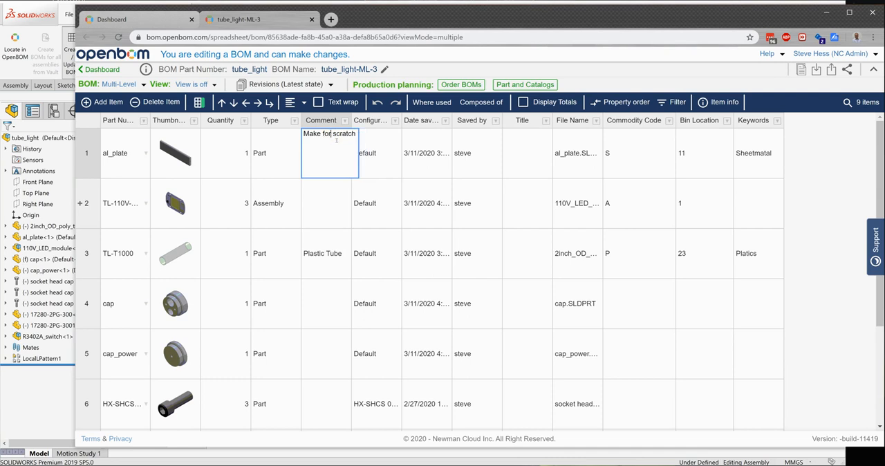
pyautogui.write('from')
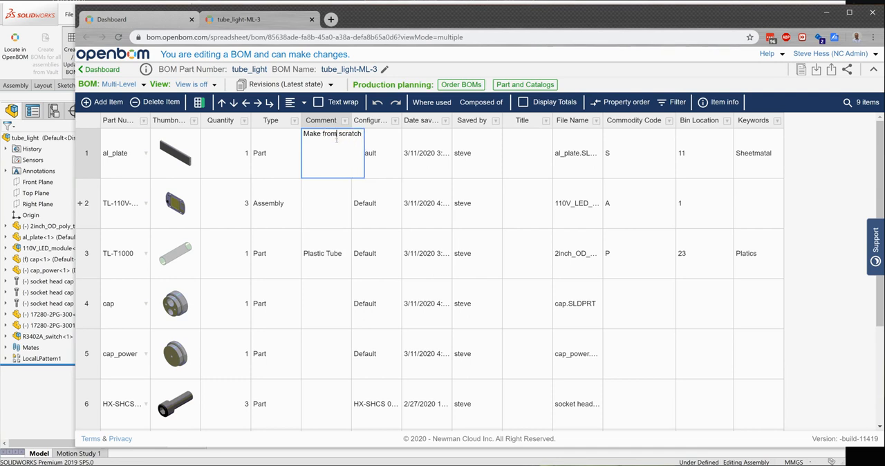
pyautogui.press('Return')
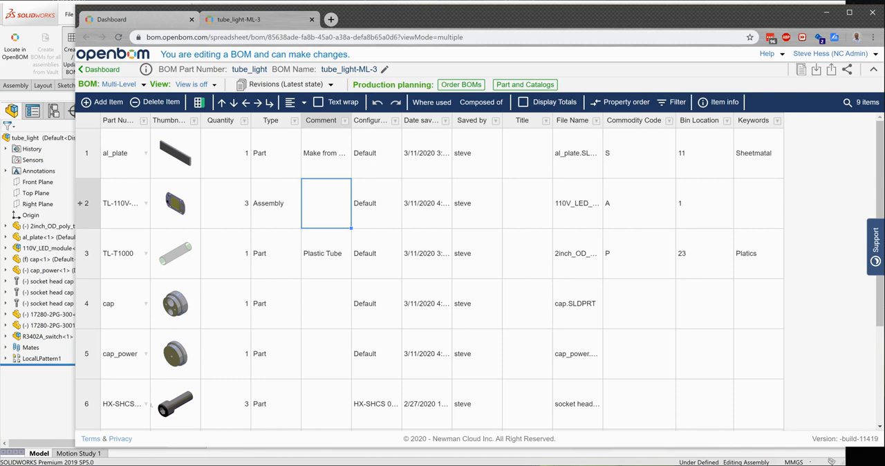
# Switch back to SOLIDWORKS and update the CAD properties from the tube_light-ML-3 BOM, accepting the overwrite of existing values
pyautogui.click(61, 400)
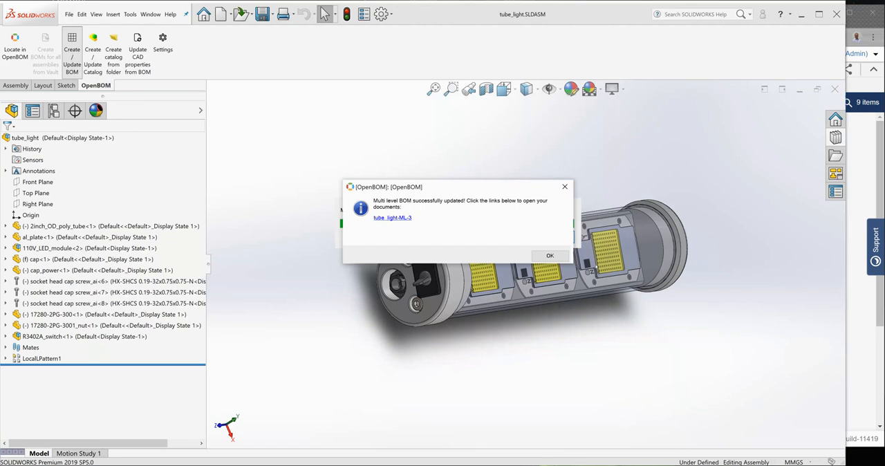
pyautogui.click(550, 255)
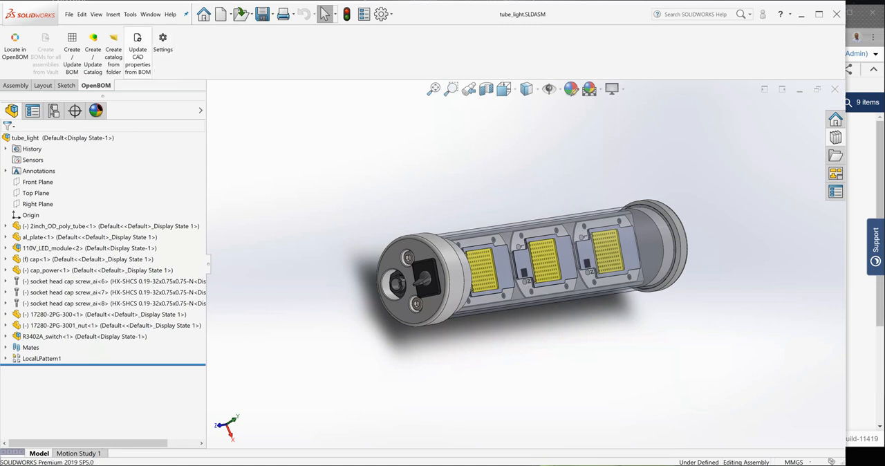
pyautogui.click(138, 52)
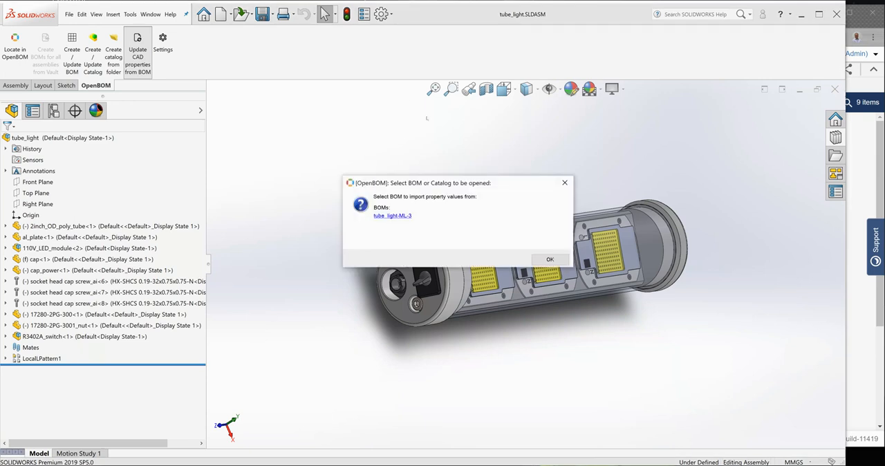
pyautogui.click(403, 217)
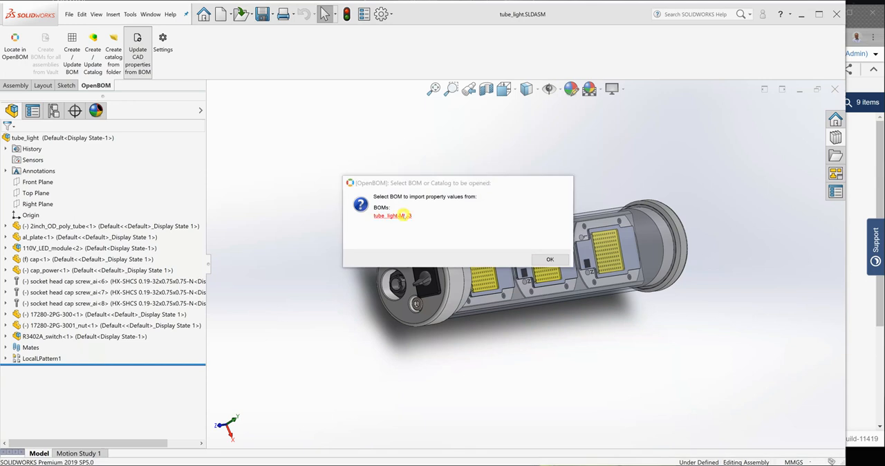
pyautogui.click(358, 248)
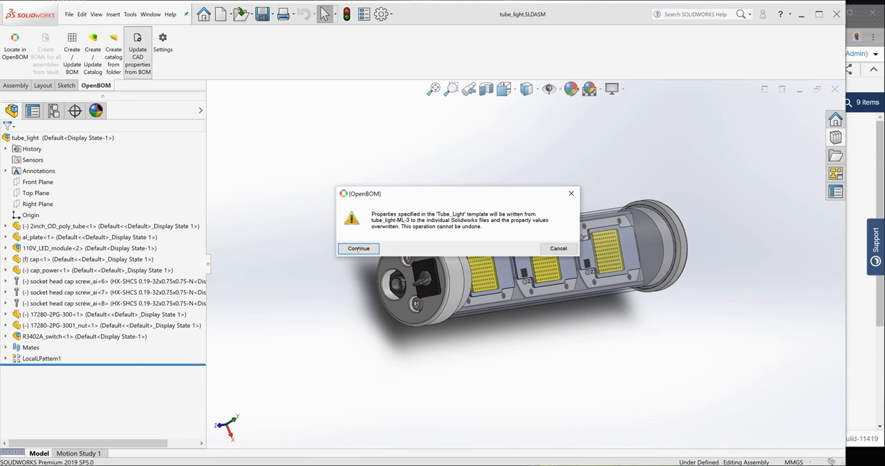
pyautogui.click(358, 249)
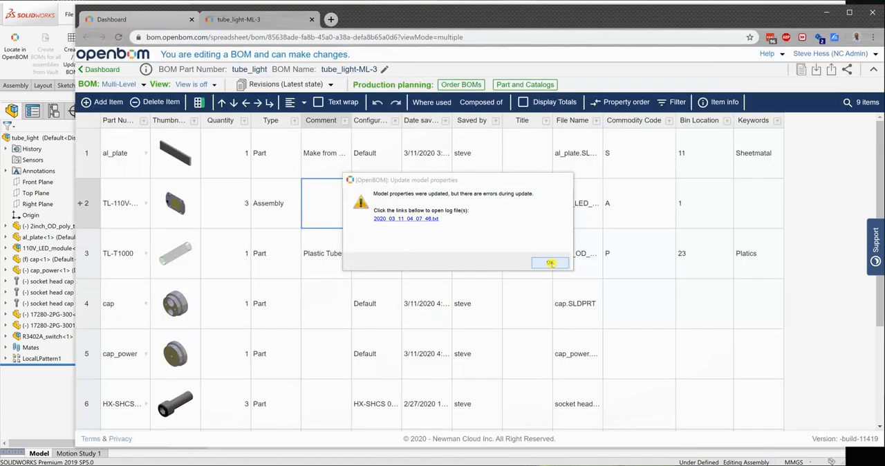
pyautogui.click(550, 262)
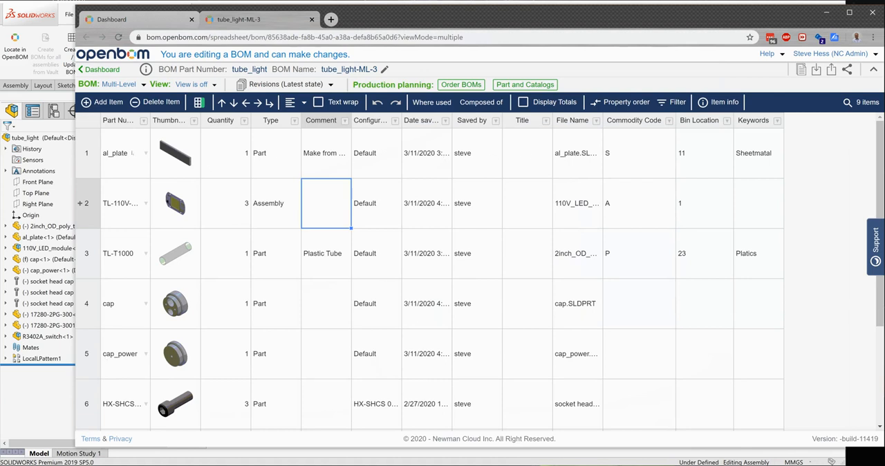
# Return to the SOLIDWORKS assembly, open the al_plate part on its own and inspect its custom file properties
pyautogui.click(41, 389)
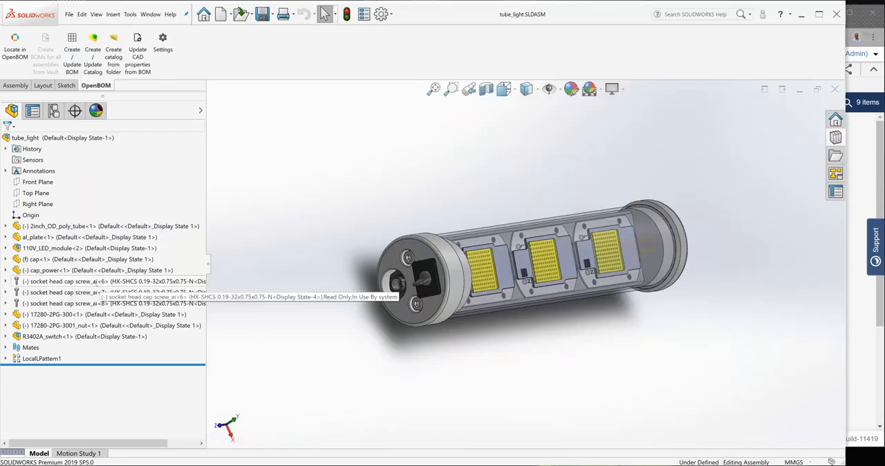
pyautogui.click(70, 237)
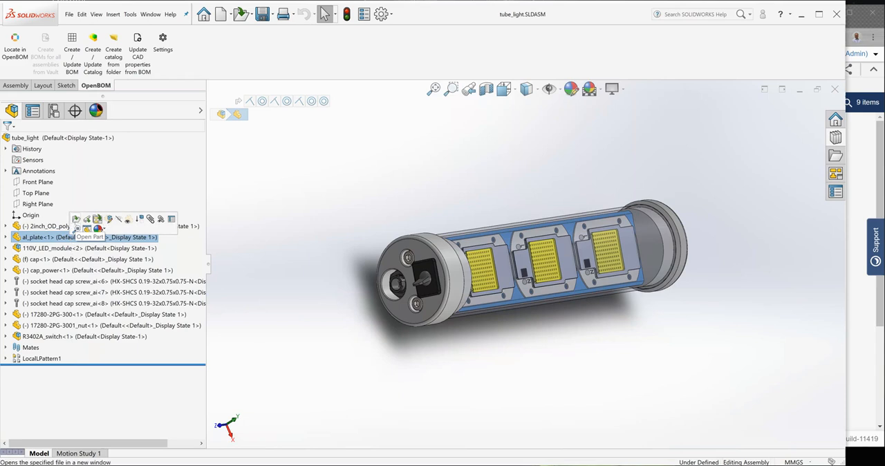
pyautogui.click(79, 228)
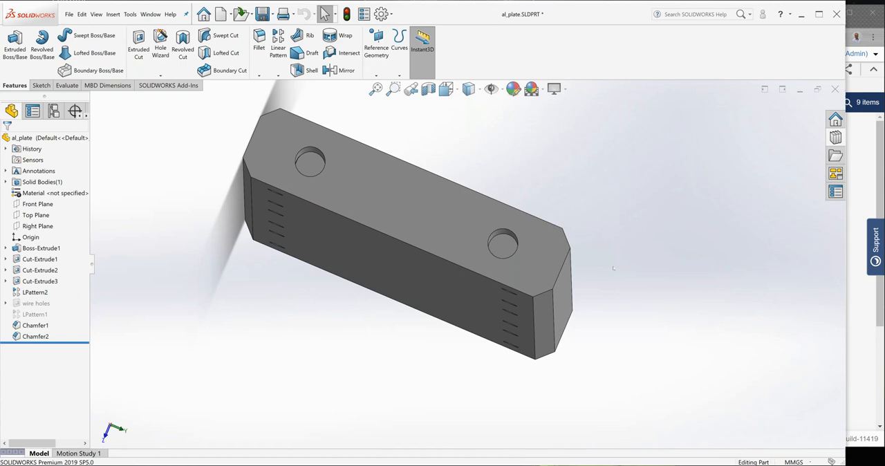
pyautogui.click(364, 14)
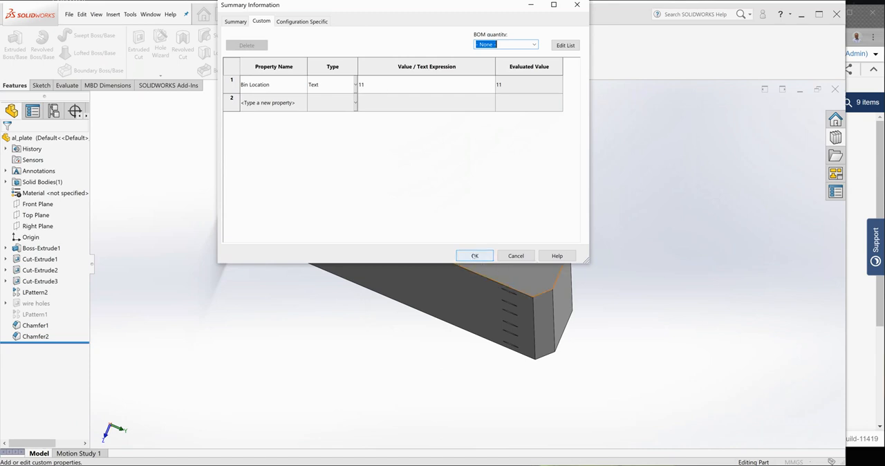
pyautogui.click(474, 255)
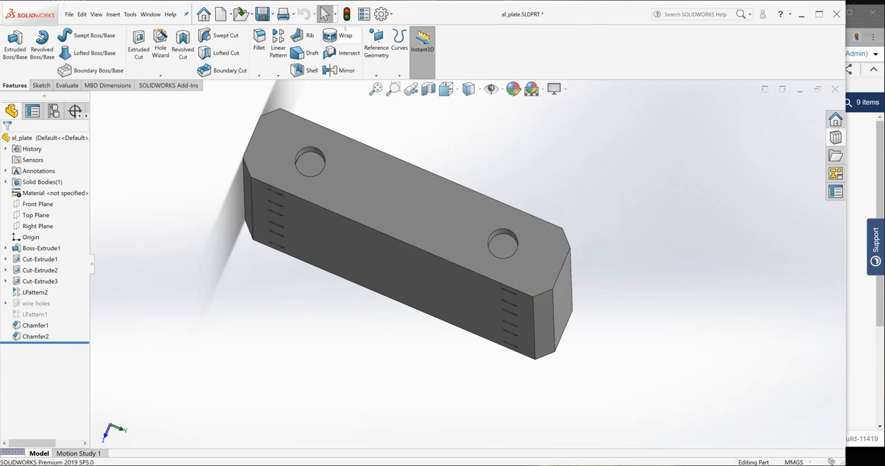
# Check al_plate's custom properties and its summary Keywords and Comments, accept the properties and close the part with its changes saved
pyautogui.click(363, 14)
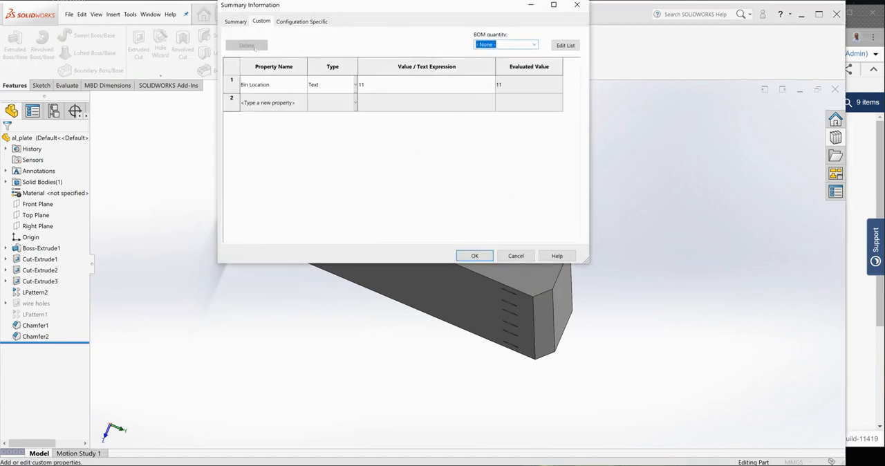
pyautogui.click(232, 23)
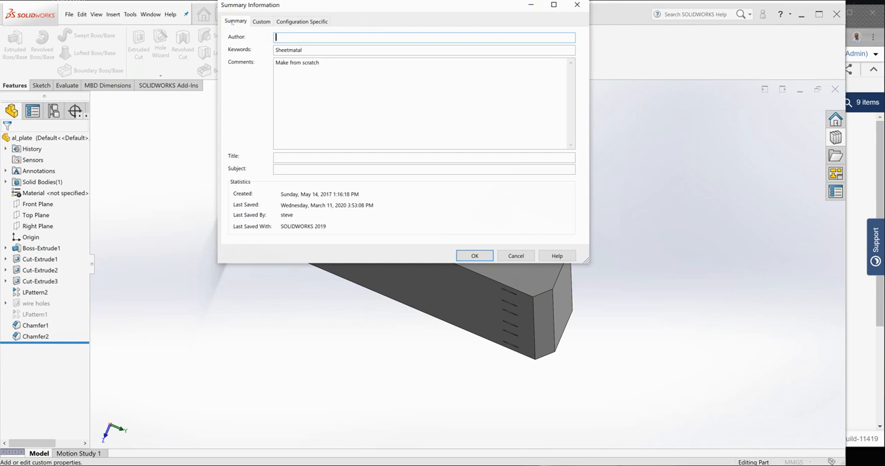
pyautogui.doubleClick(296, 63)
pyautogui.moveTo(277, 50); pyautogui.dragTo(300, 55)
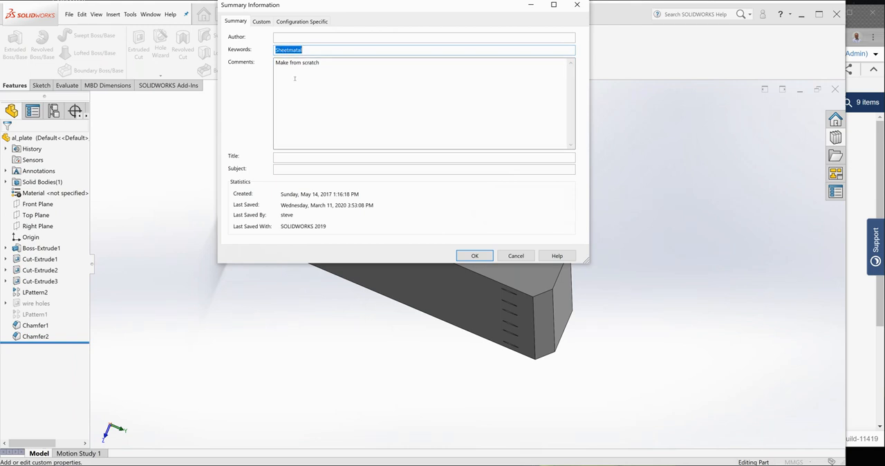
pyautogui.click(482, 256)
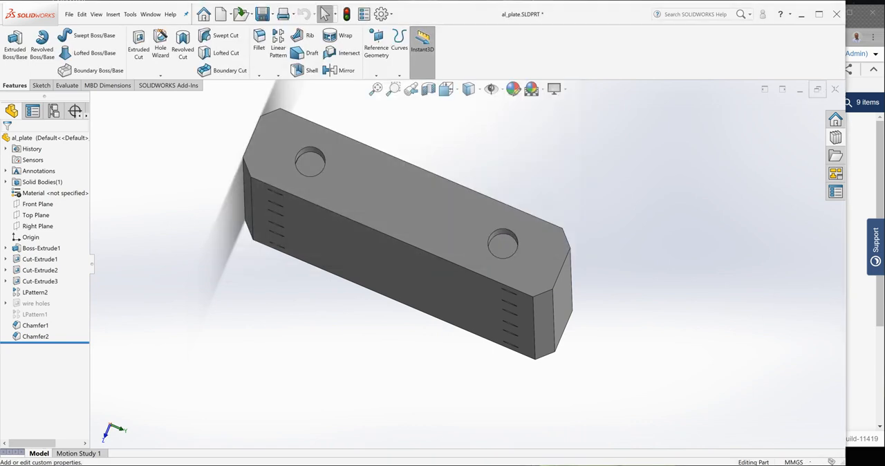
pyautogui.click(835, 89)
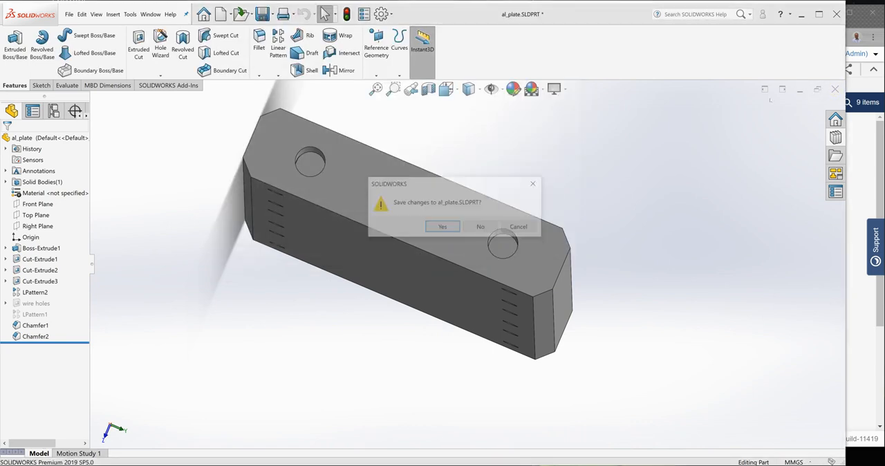
pyautogui.click(453, 227)
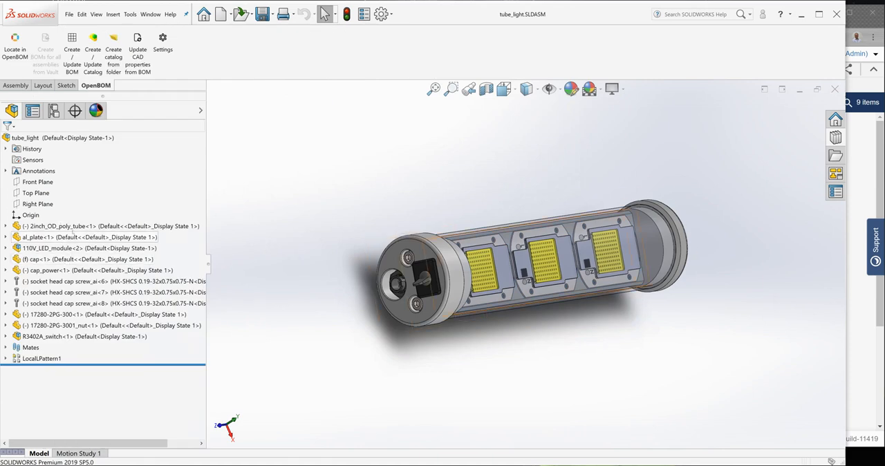
# Open the 2inch_OD_poly_tube part on its own, review its summary and custom properties, and close it with the changes saved
pyautogui.click(64, 226)
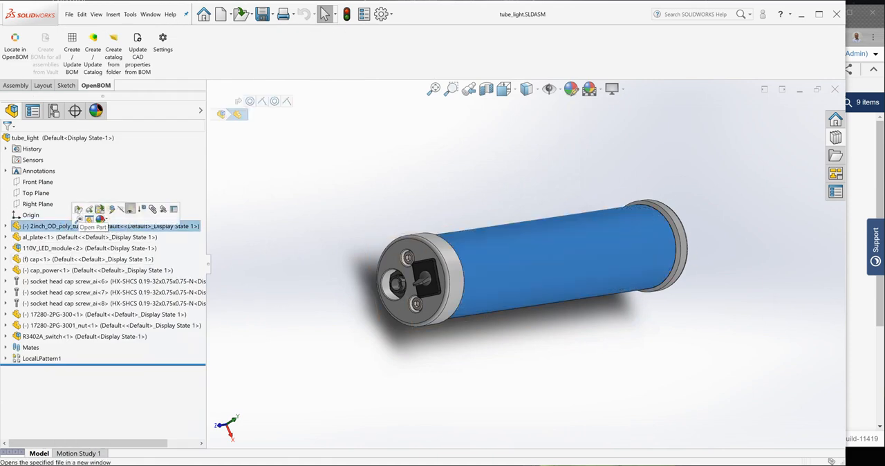
pyautogui.click(78, 209)
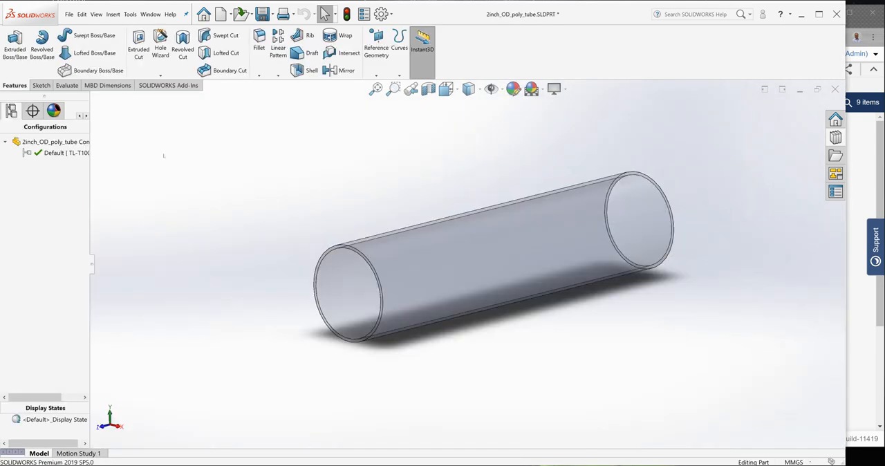
pyautogui.click(363, 14)
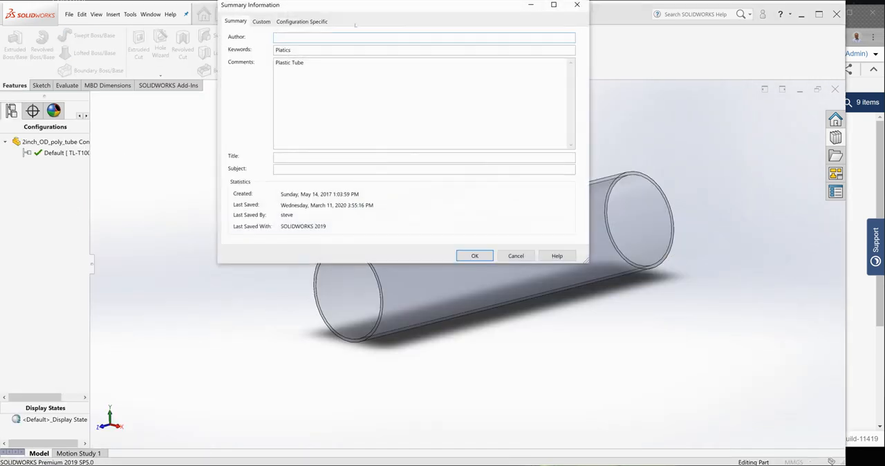
pyautogui.doubleClick(283, 50)
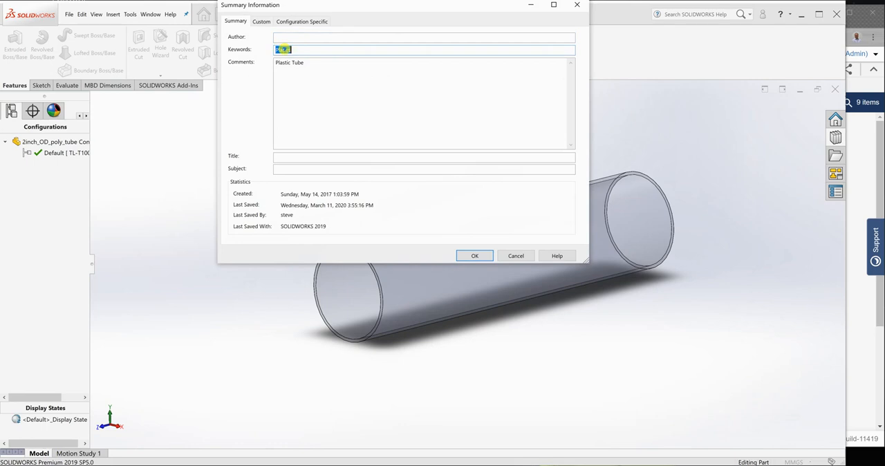
pyautogui.click(261, 21)
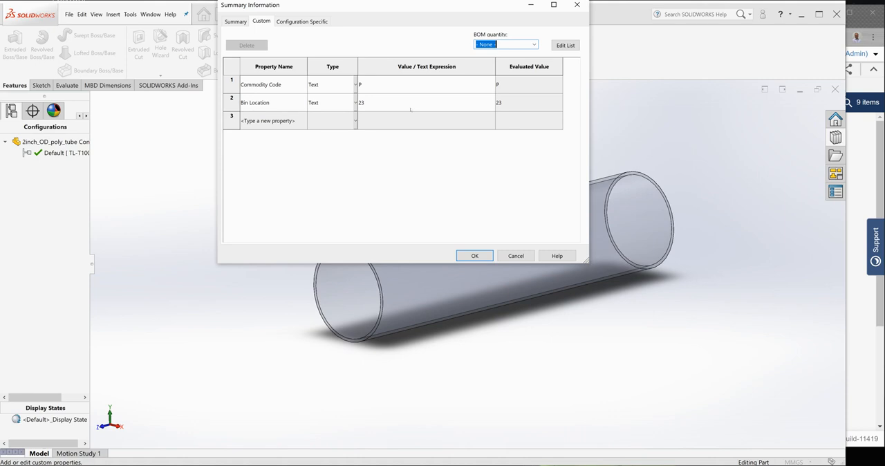
pyautogui.click(474, 255)
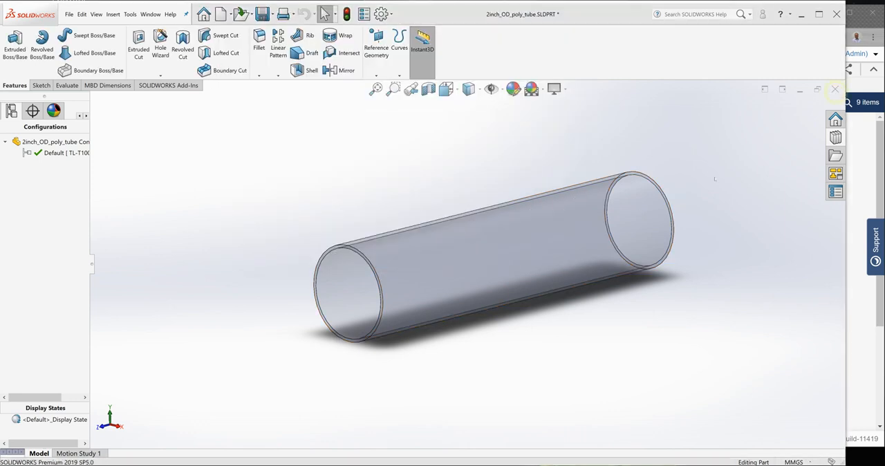
pyautogui.click(835, 91)
pyautogui.click(442, 227)
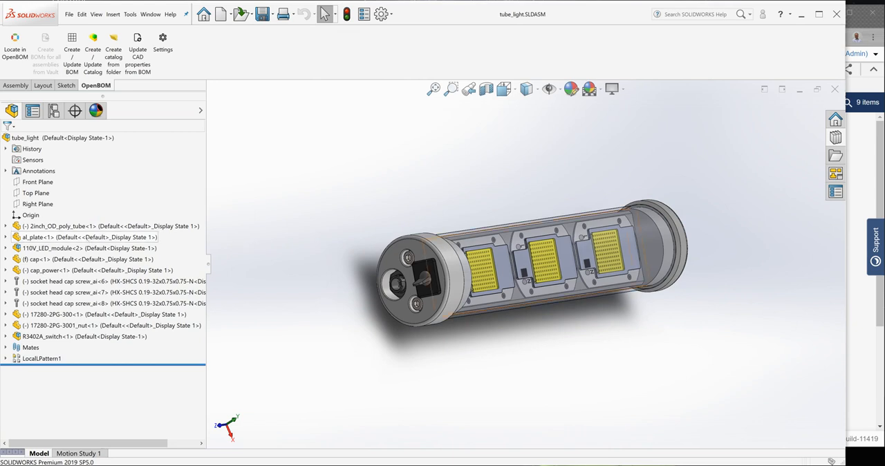
# Reopen the al_plate part from the assembly, recheck its custom properties and close it with the changes saved
pyautogui.click(87, 236)
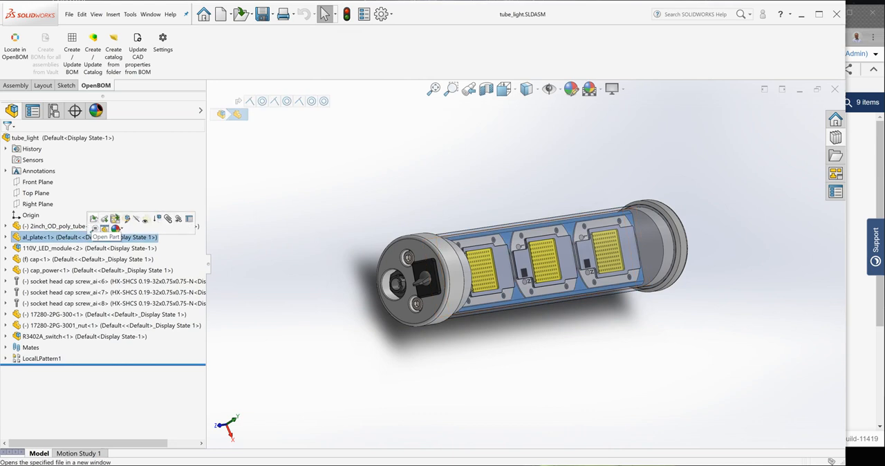
pyautogui.click(94, 217)
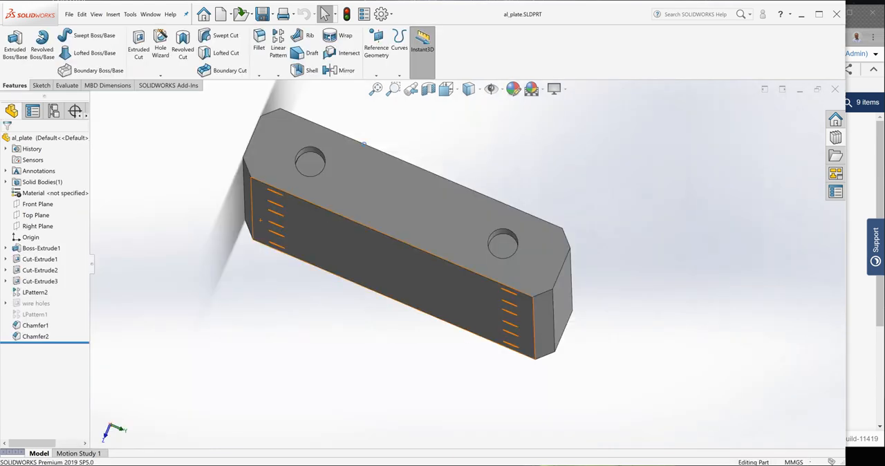
pyautogui.click(363, 14)
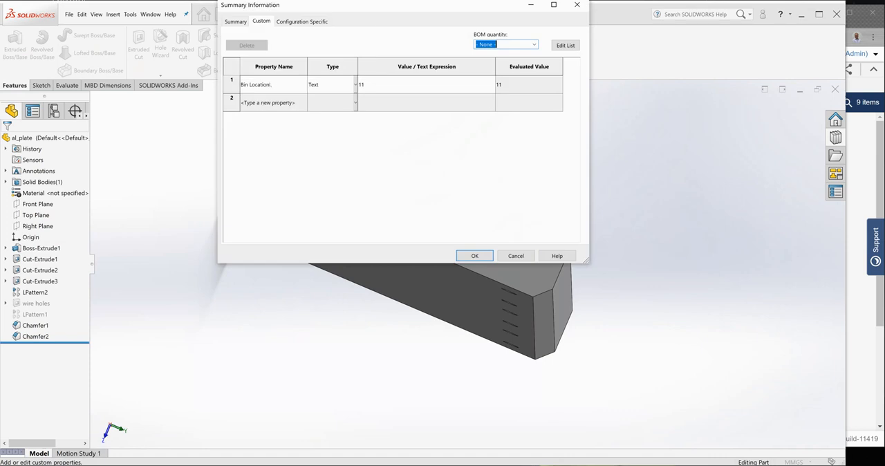
pyautogui.click(474, 255)
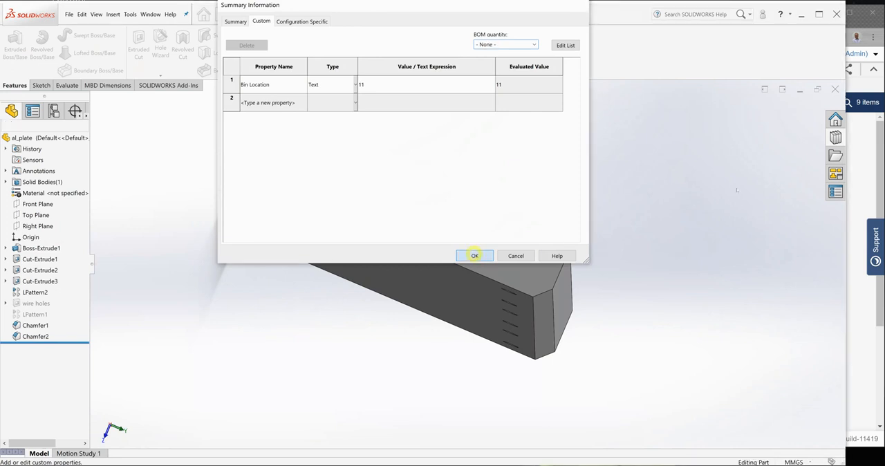
pyautogui.click(834, 89)
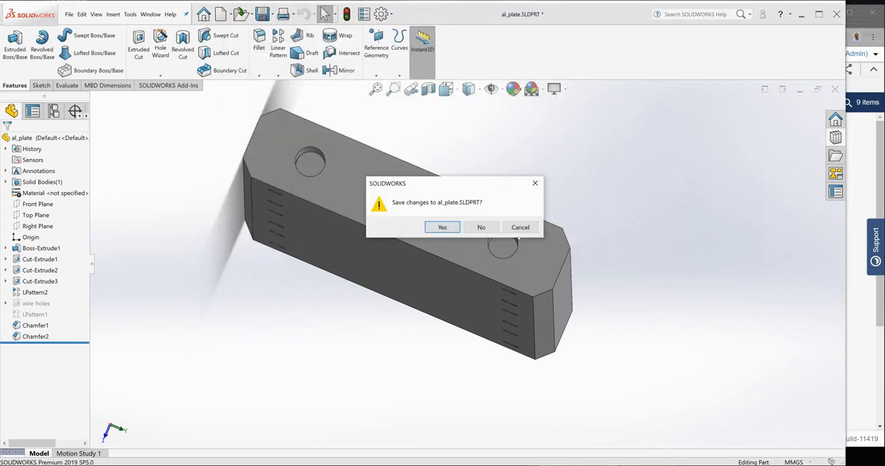
pyautogui.click(443, 226)
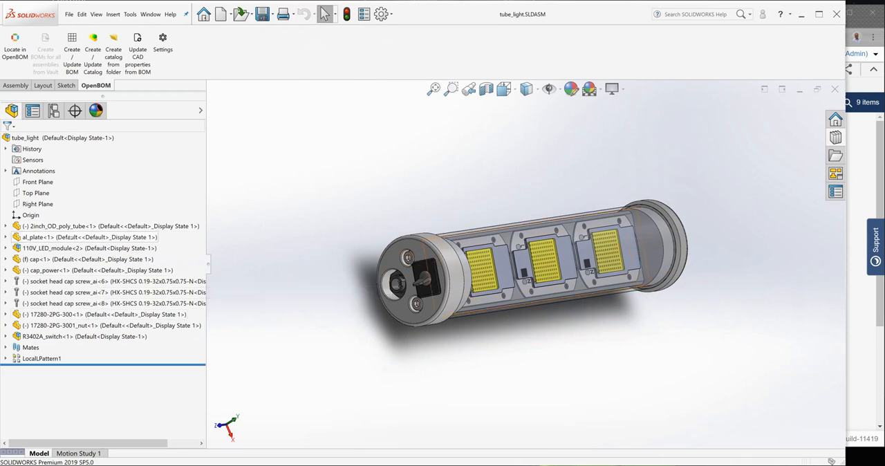
# Review the Tube_Light BOM template in the OpenBOM settings, check its Keywords property, and save the template and configuration
pyautogui.click(163, 45)
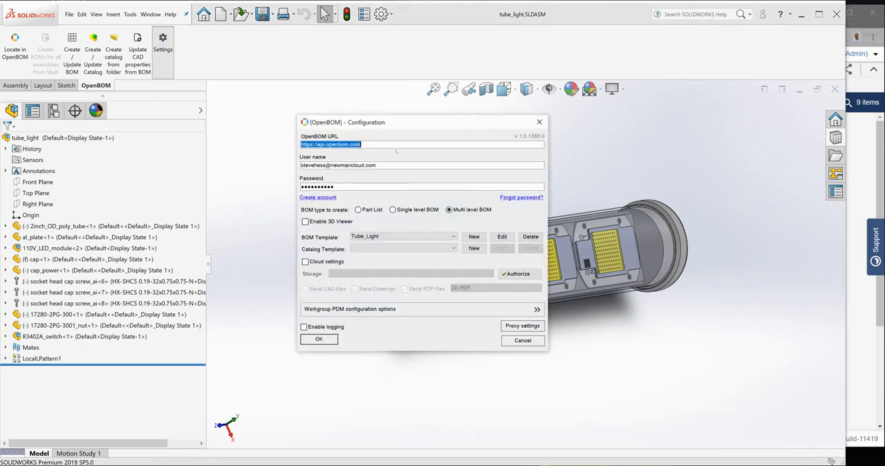
pyautogui.click(502, 237)
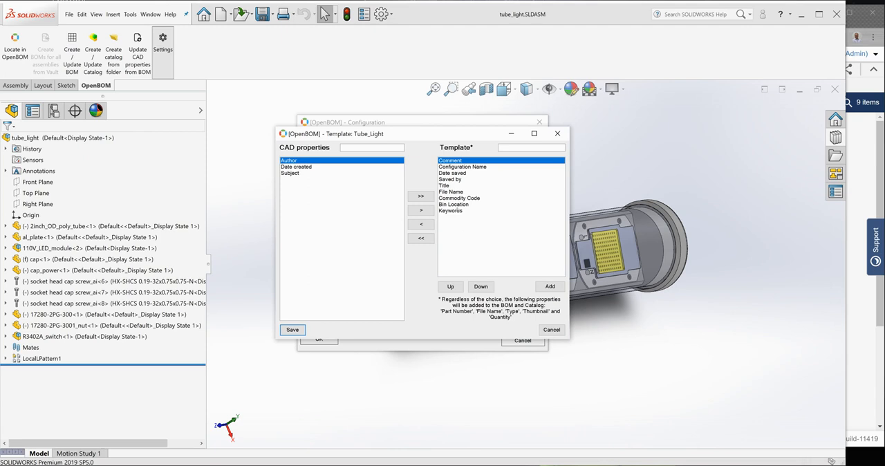
pyautogui.click(457, 210)
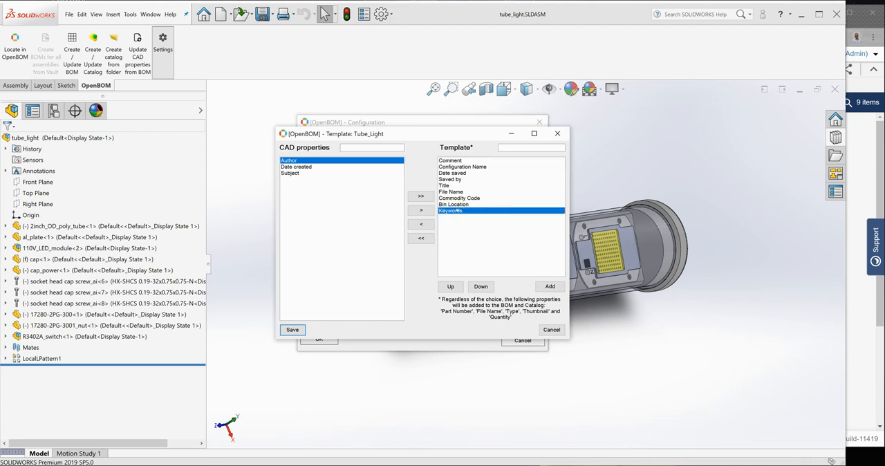
pyautogui.click(293, 330)
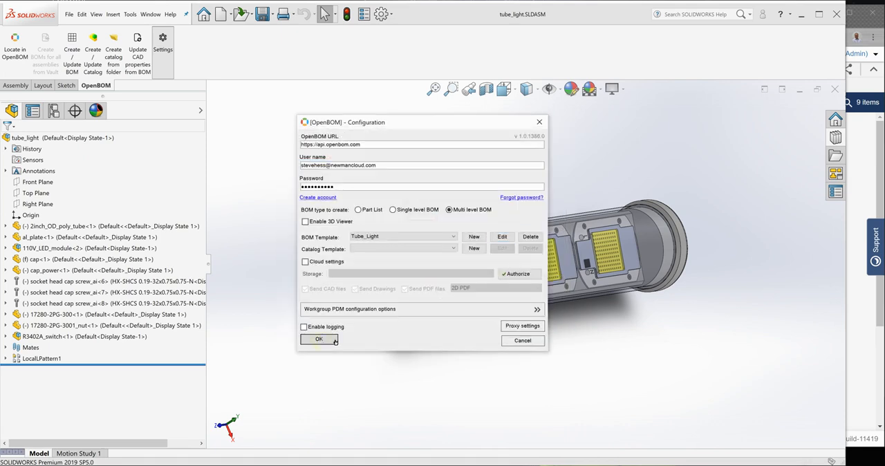
pyautogui.click(319, 339)
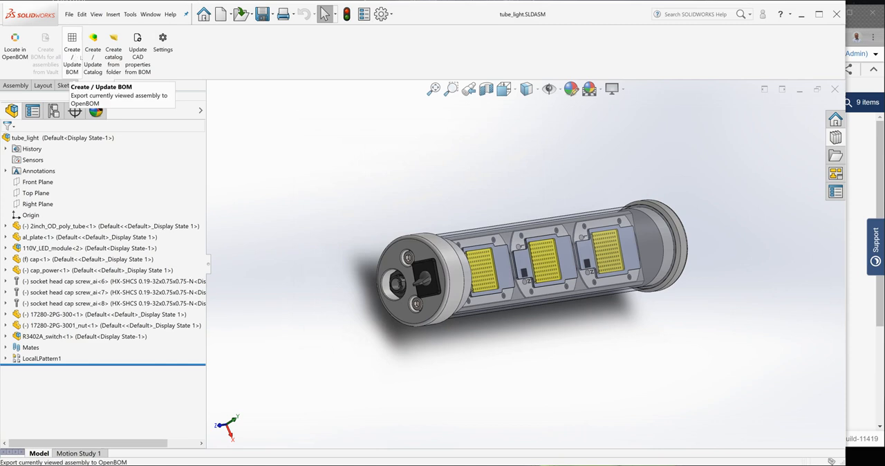
# Switch to the tube_light-ML-3 BOM in the browser and examine al_plate's Bin Location and the Keywords values of the first three items
pyautogui.click(850, 358)
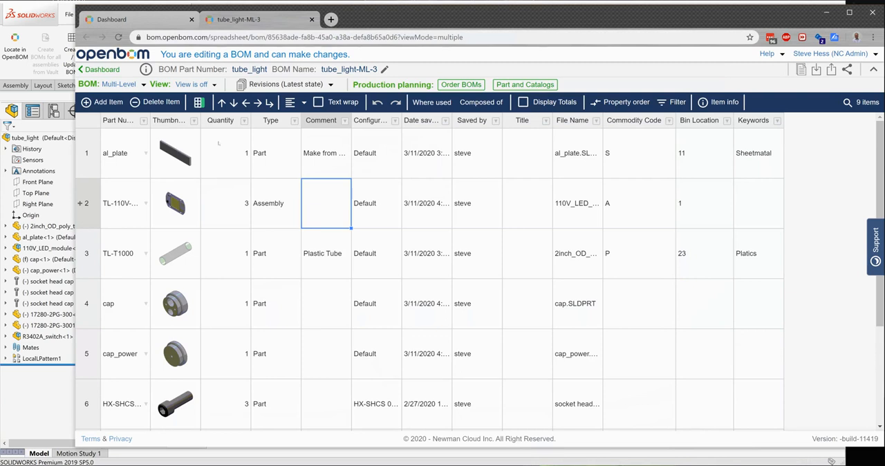
pyautogui.click(719, 158)
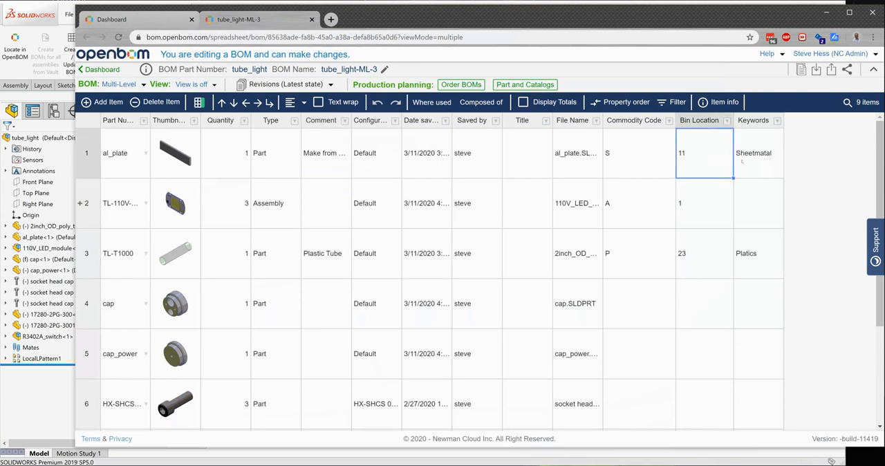
pyautogui.click(749, 161)
pyautogui.click(757, 207)
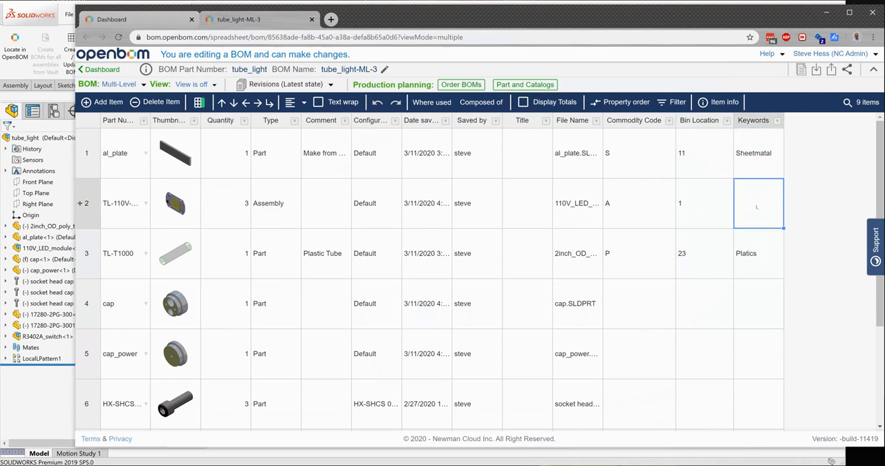
pyautogui.click(750, 257)
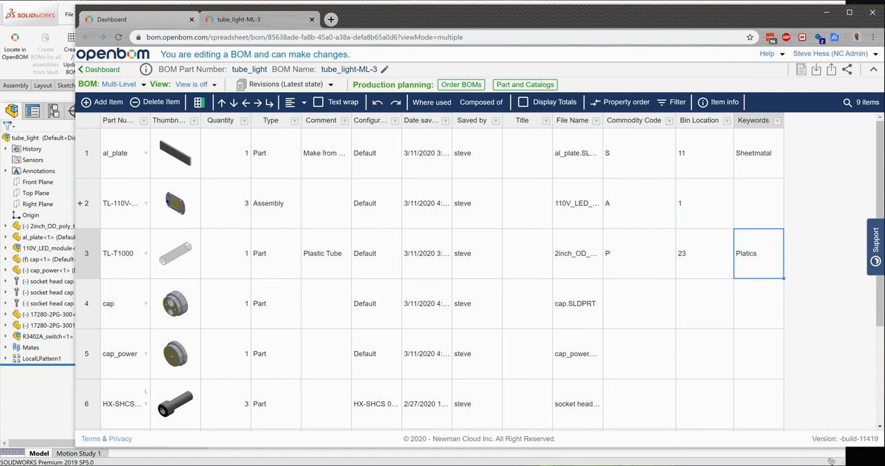
# Switch back to SOLIDWORKS, bring up the BOM selection for updating CAD properties and close it again
pyautogui.click(47, 391)
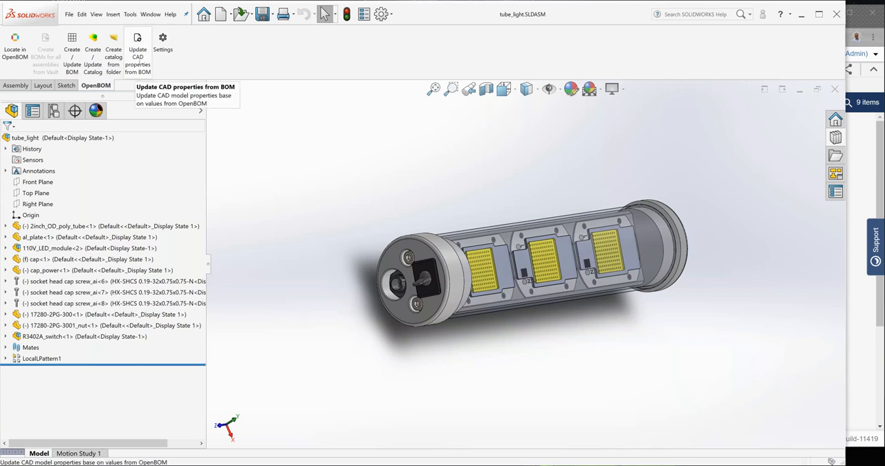
pyautogui.click(138, 63)
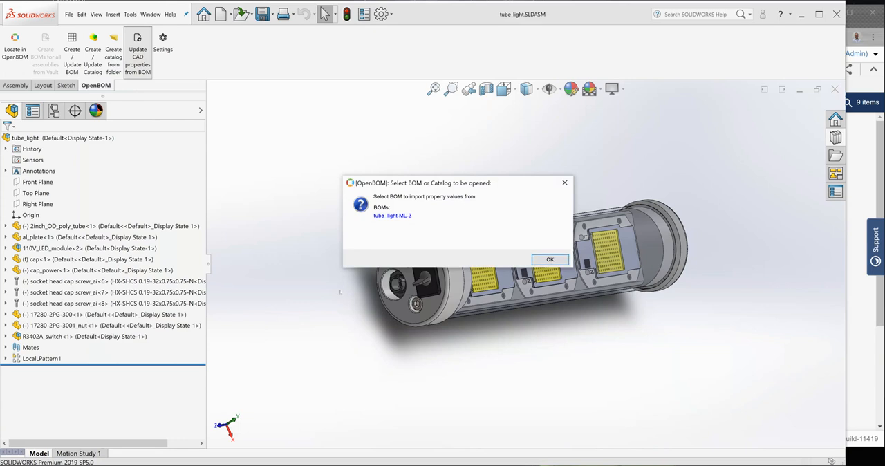
pyautogui.click(534, 257)
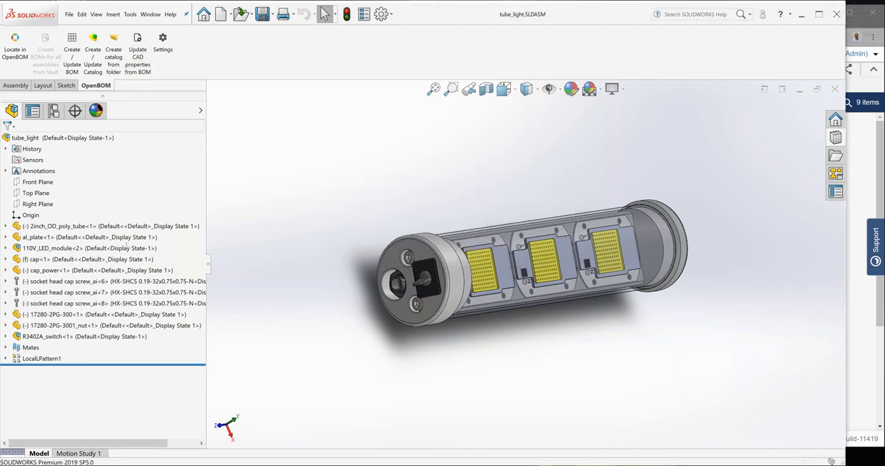